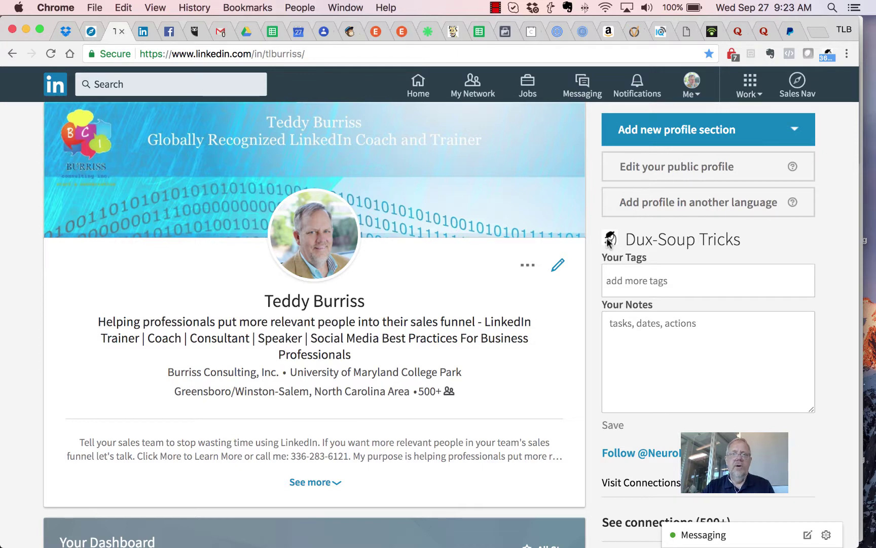
- Open the Burriss Consulting, Inc. company page, look over its latest update in admin view, and switch to member view
left_click(144, 32)
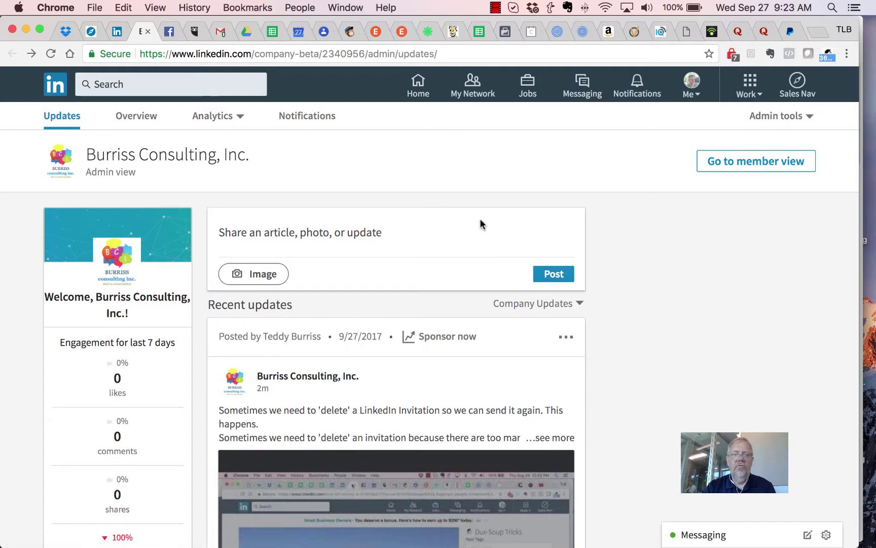
scroll(485, 231, "down", 3)
scroll(490, 238, "down", 5)
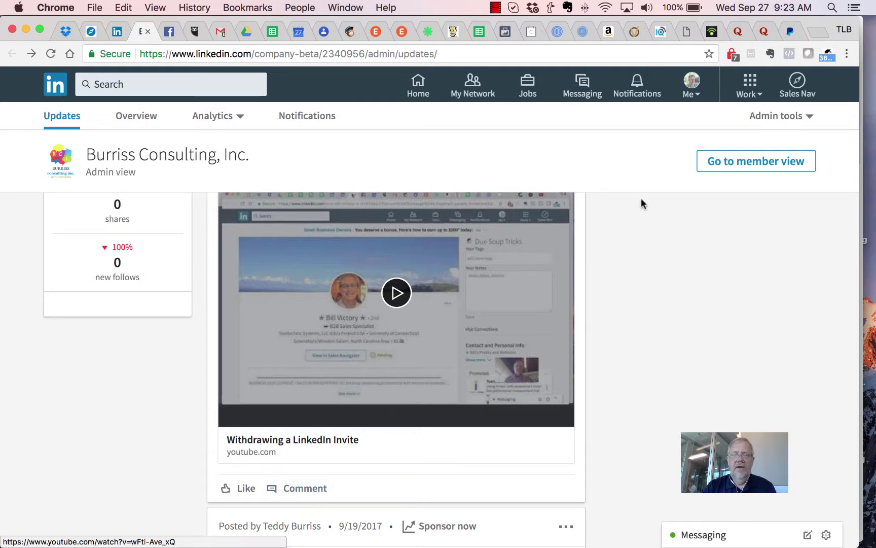
left_click(764, 172)
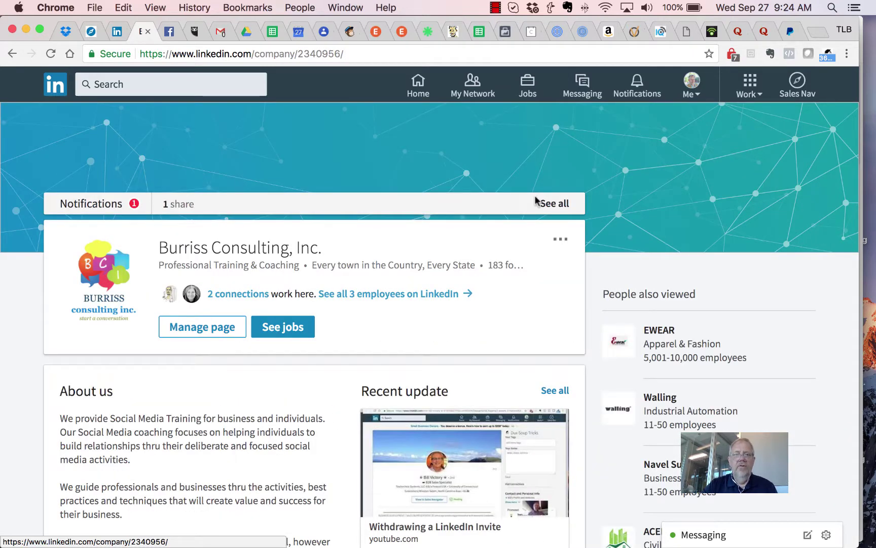
- Share the company page's "Withdrawing a LinkedIn Invite" update to the personal feed with the text "testing - let's see what happens"
scroll(314, 446, "down", 5)
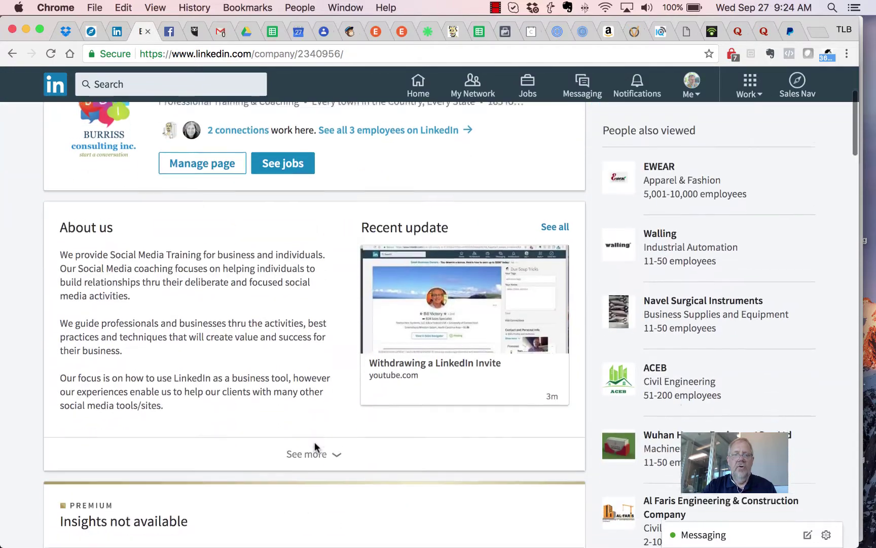
scroll(315, 445, "down", 15)
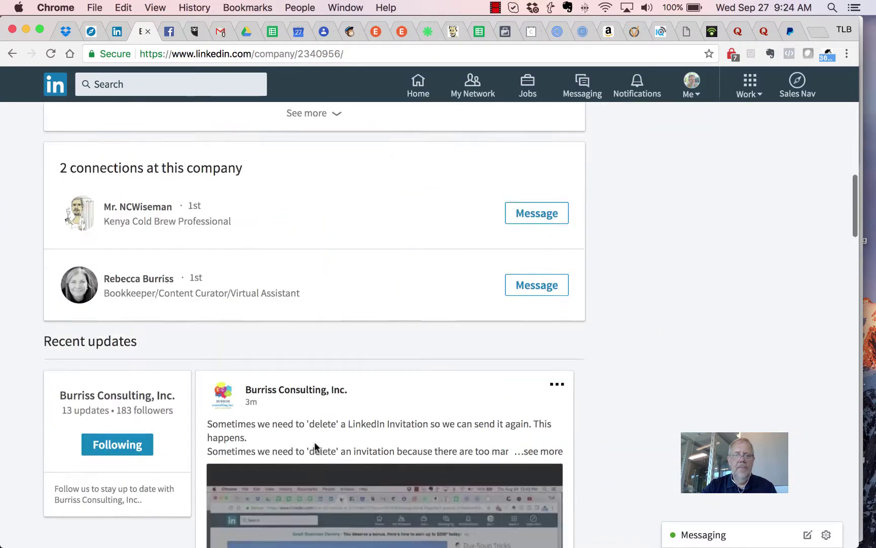
scroll(315, 446, "down", 7)
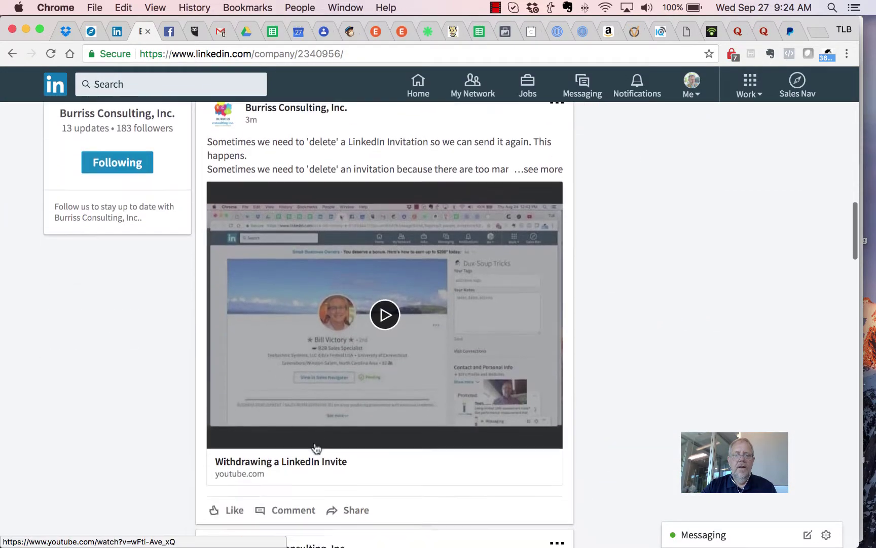
scroll(315, 447, "down", 2)
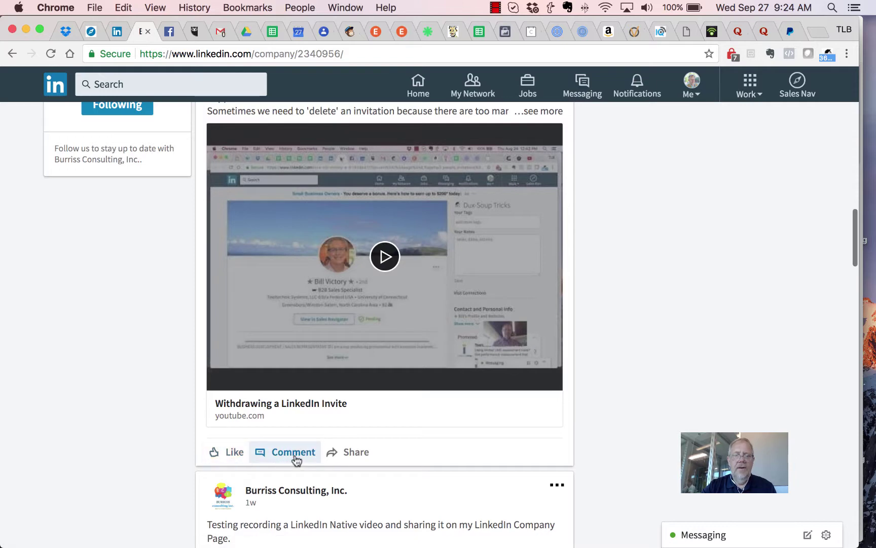
left_click(343, 453)
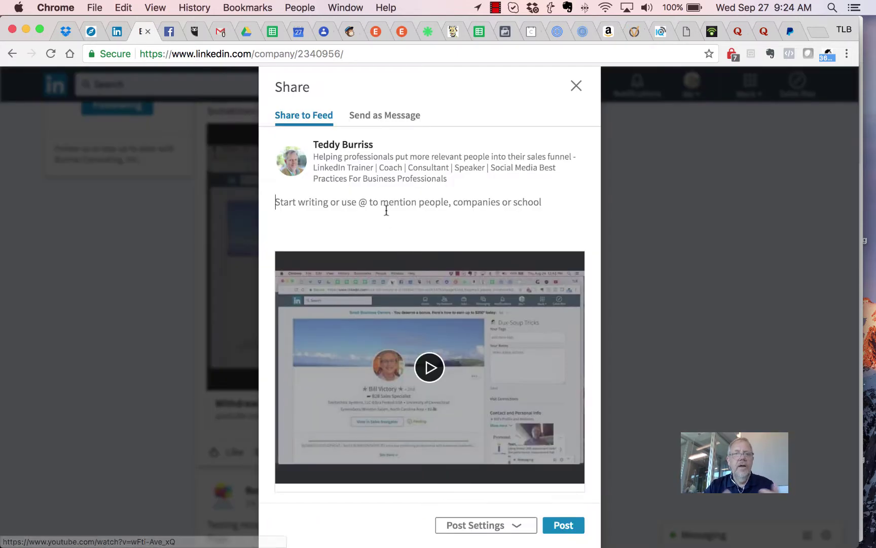
type("testing - let's see what happens")
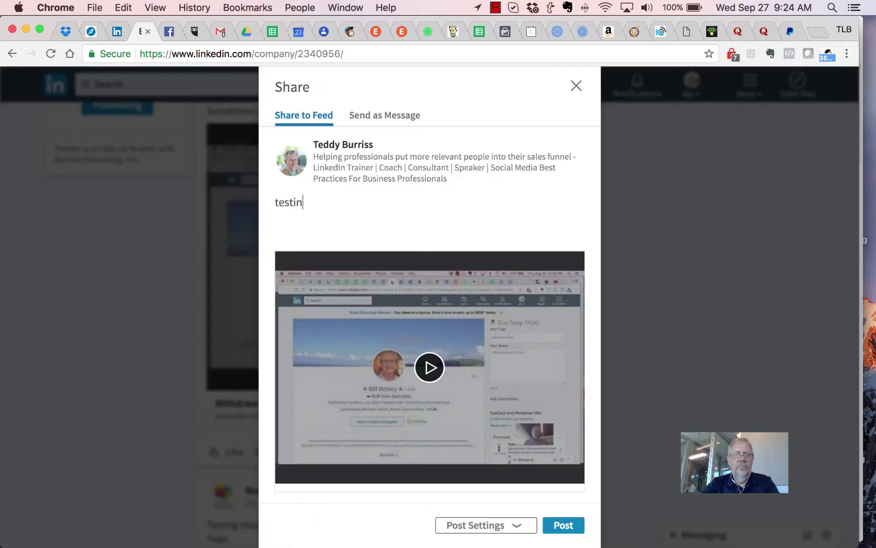
left_click(548, 530)
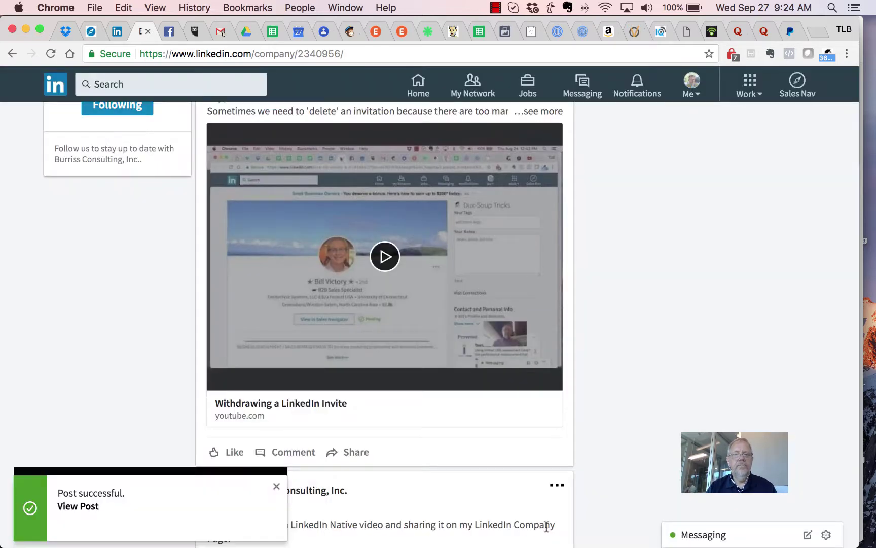
- Go to the home feed and open the personal post activity to examine how the shared company update appears
left_click(116, 31)
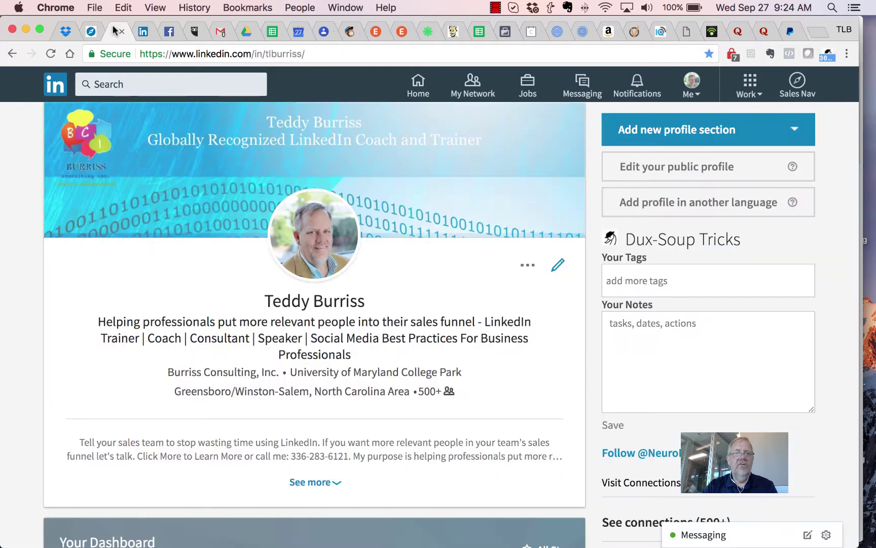
left_click(49, 87)
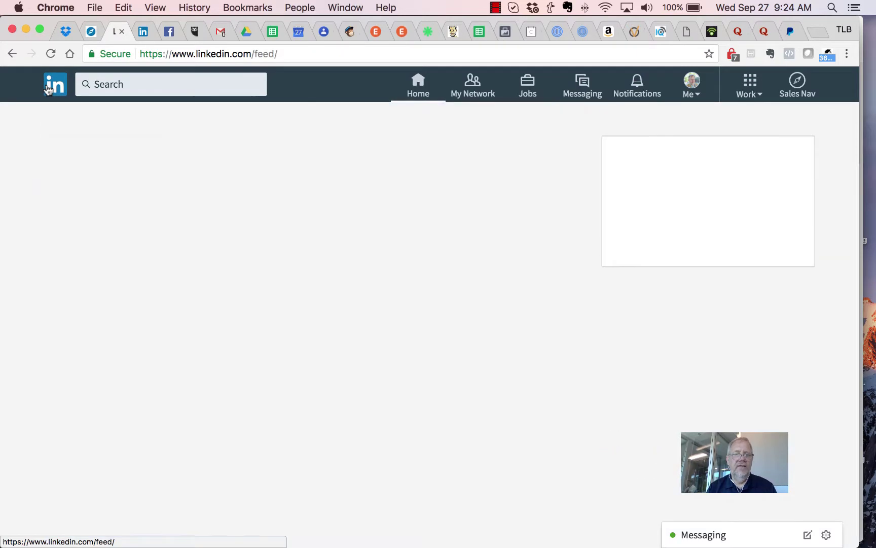
scroll(131, 177, "down", 1)
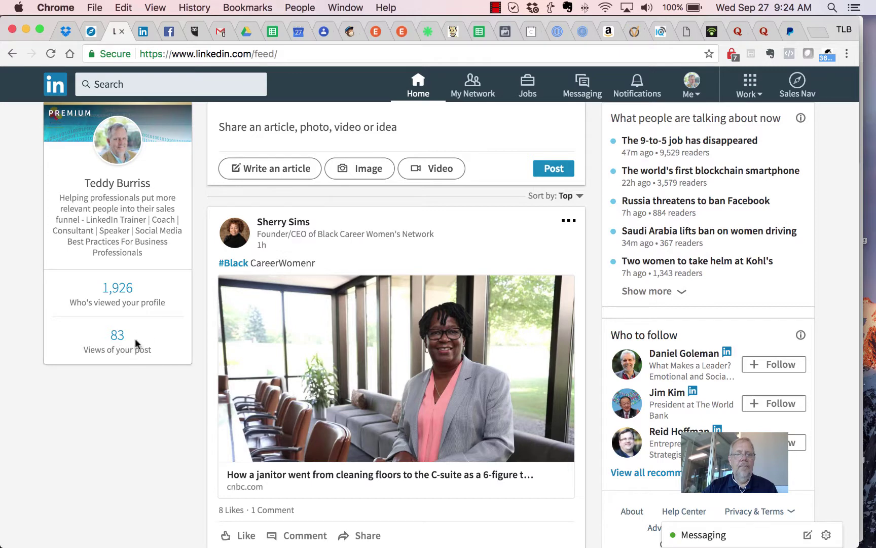
left_click(115, 336)
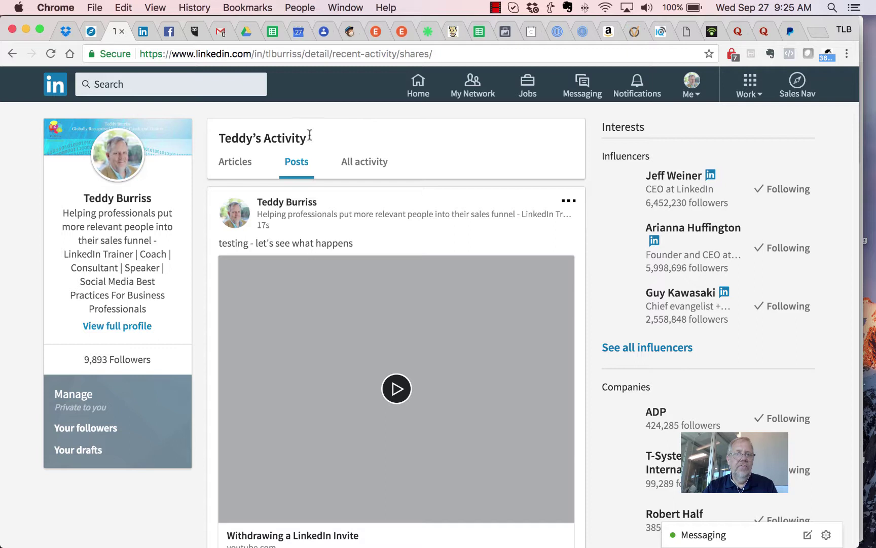
left_click_drag(309, 138, 213, 134)
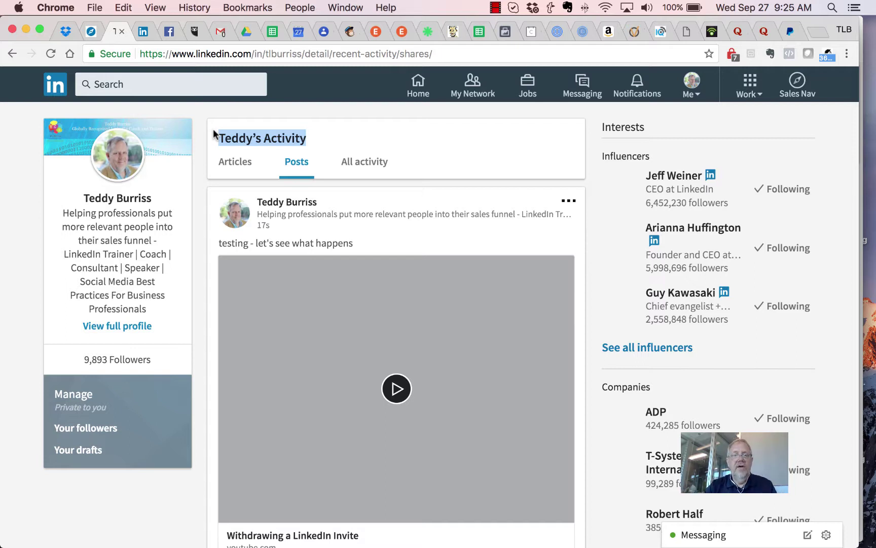
scroll(351, 263, "down", 1)
scroll(351, 263, "down", 3)
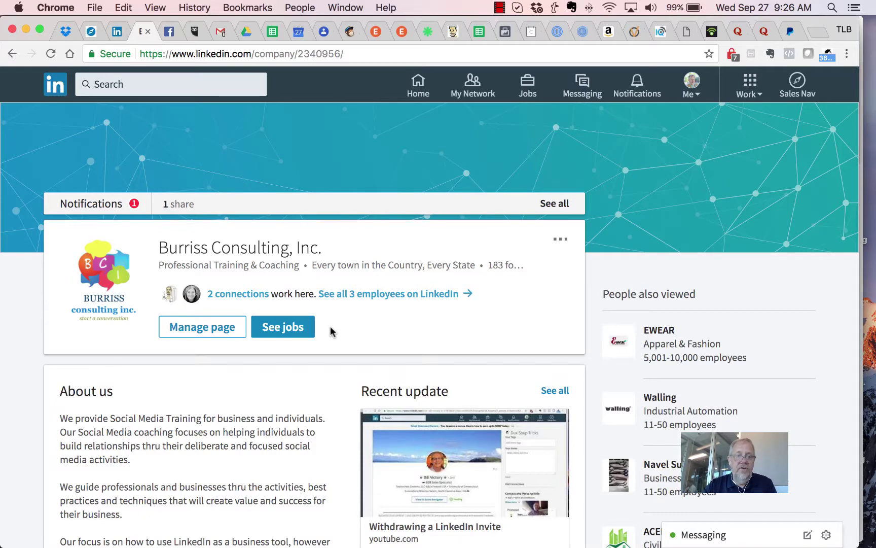
- Copy the link to the "Withdrawing a LinkedIn Invite" update from the company page's recent updates
scroll(286, 417, "down", 15)
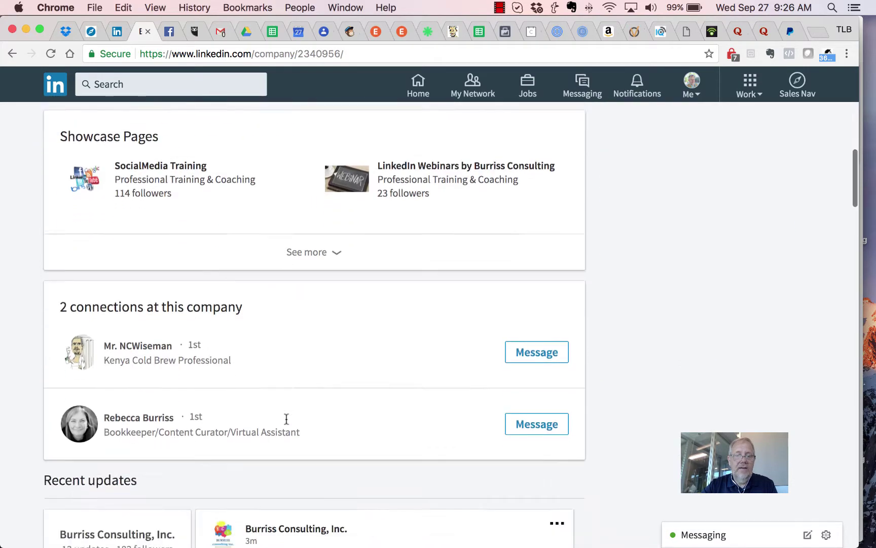
scroll(286, 419, "down", 9)
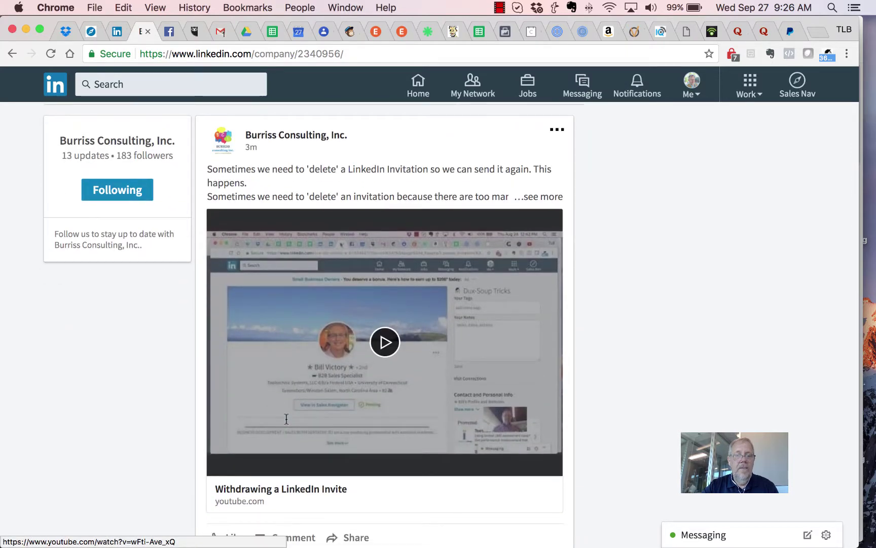
scroll(287, 418, "down", 1)
scroll(287, 417, "up", 1)
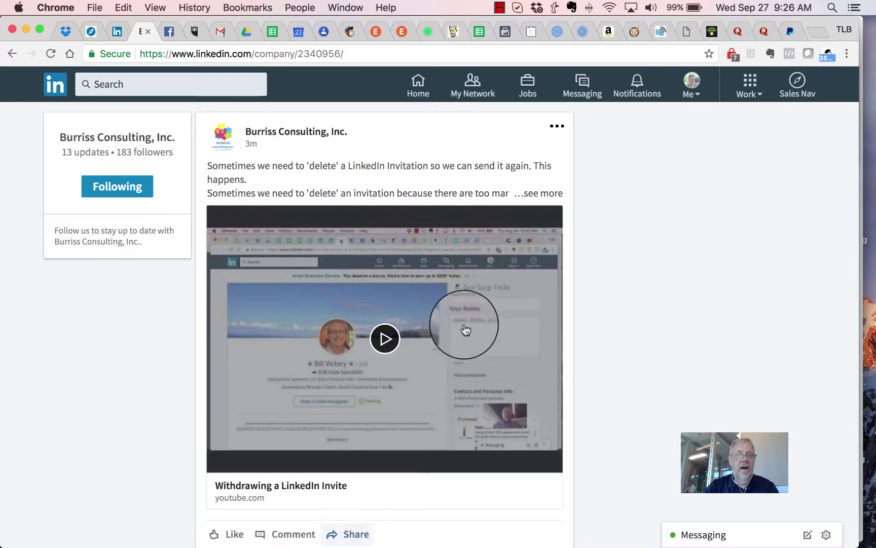
left_click(558, 127)
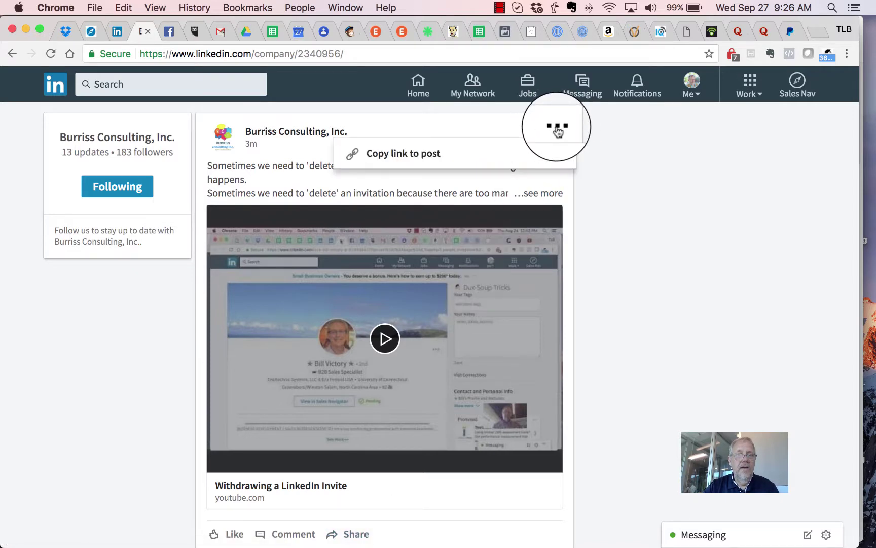
left_click(421, 156)
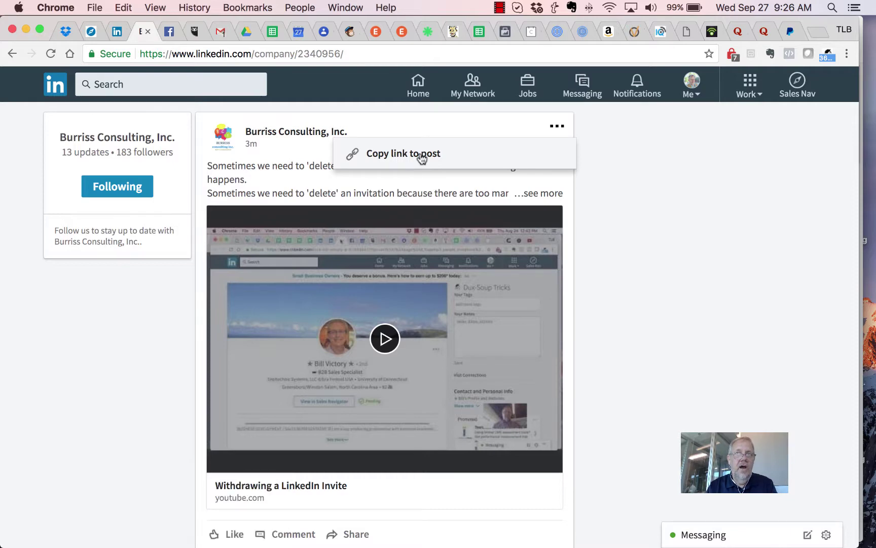
- Start a new personal post in the home feed and paste the copied company post link into it
left_click(117, 31)
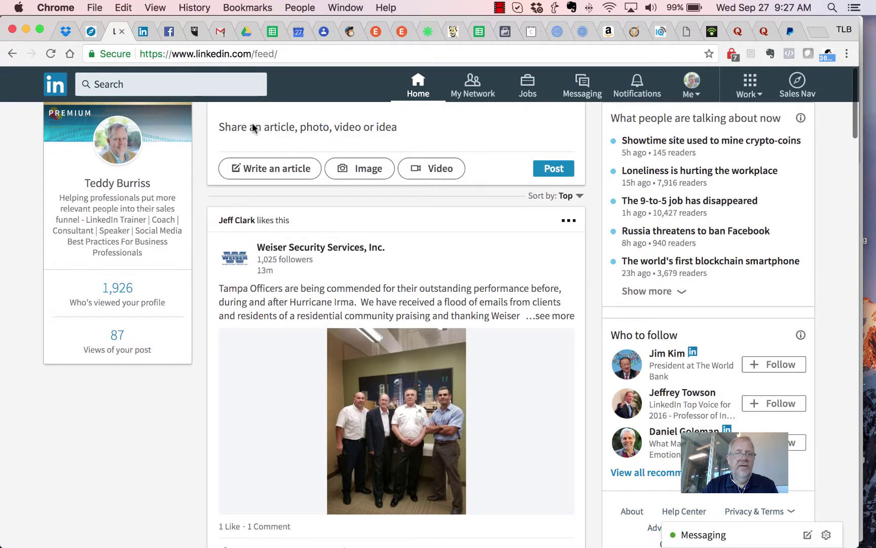
left_click(249, 131)
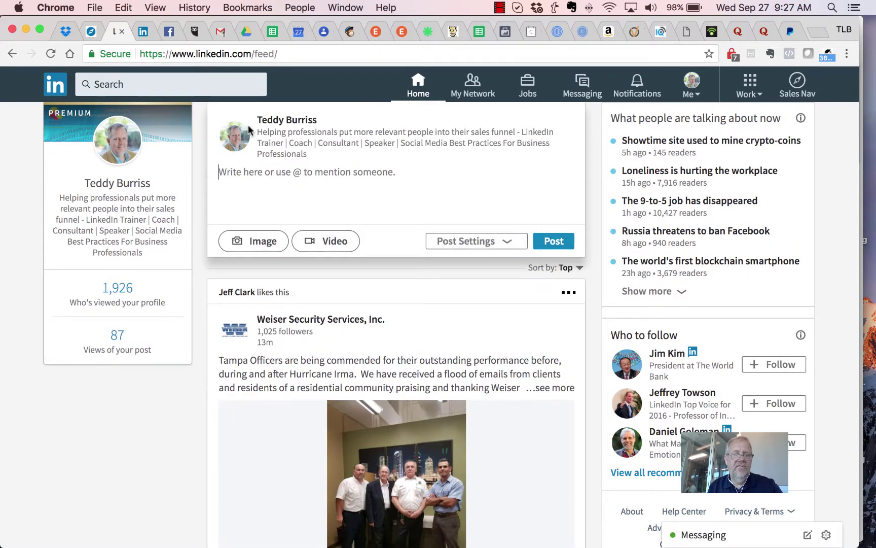
key("super+v")
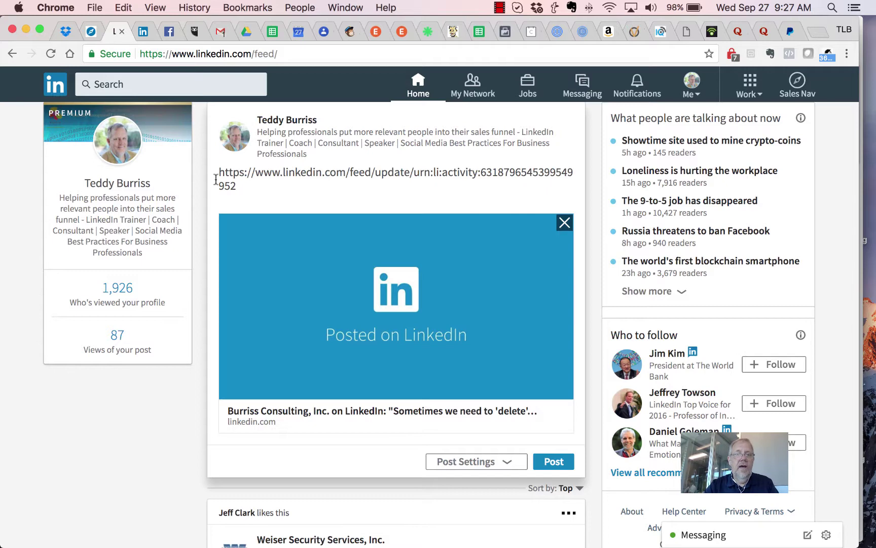
- Replace the pasted URL with text beginning "testing - Visit this video on my LinkedIn Company page and learn how to withdraw LinkedIn Invites" and publish the post
left_click_drag(247, 187, 206, 169)
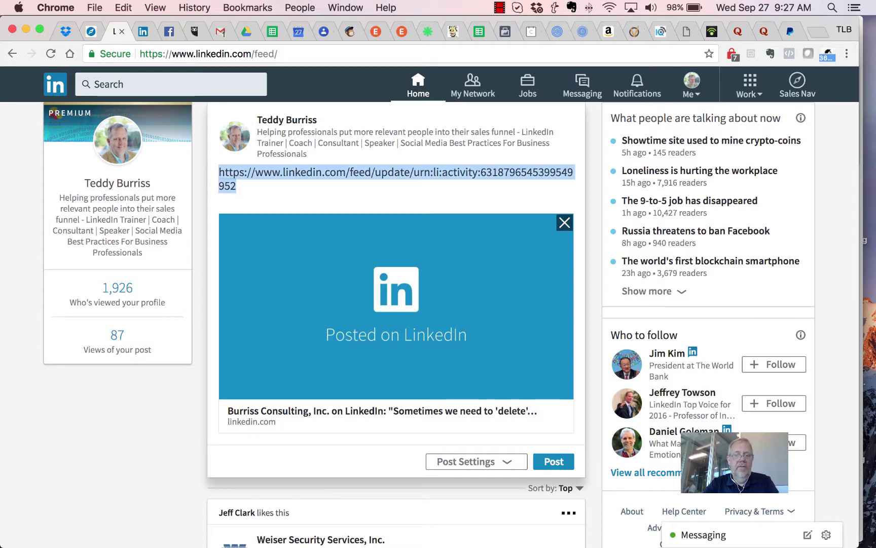
type("testing")
key("super+v")
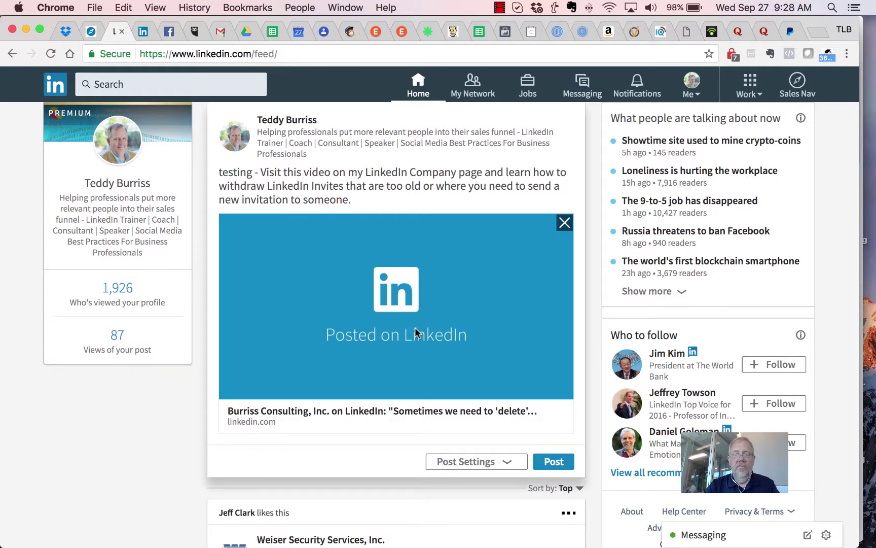
left_click(551, 466)
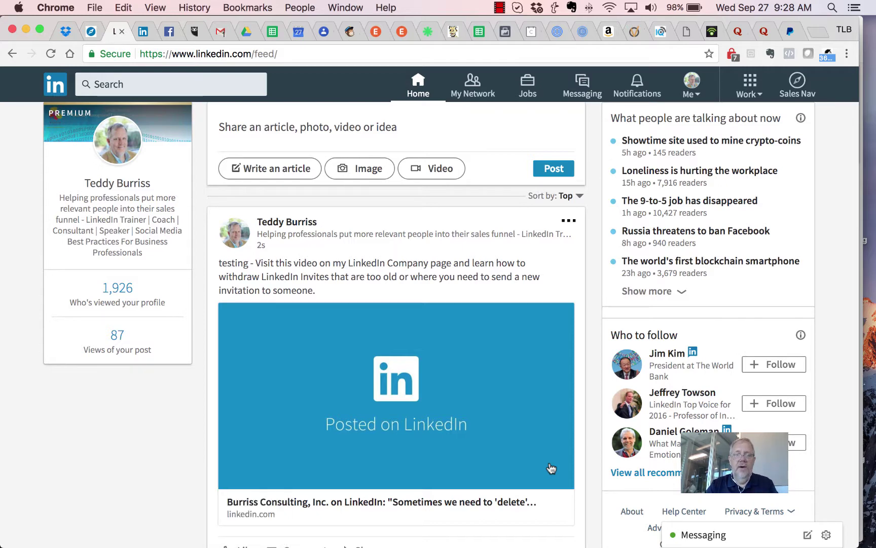
- Open the company post through the link card in the new feed post and examine its content, engagement choices and post options
scroll(514, 419, "down", 1)
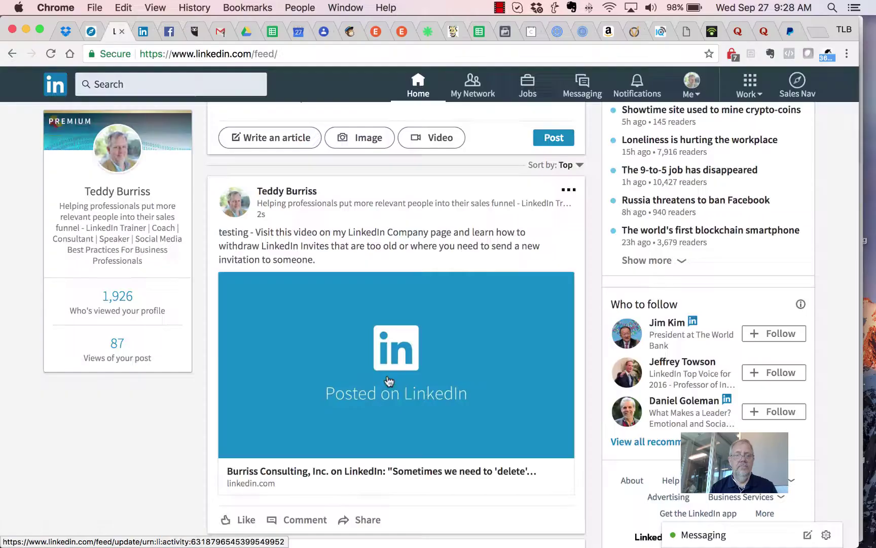
left_click(389, 381)
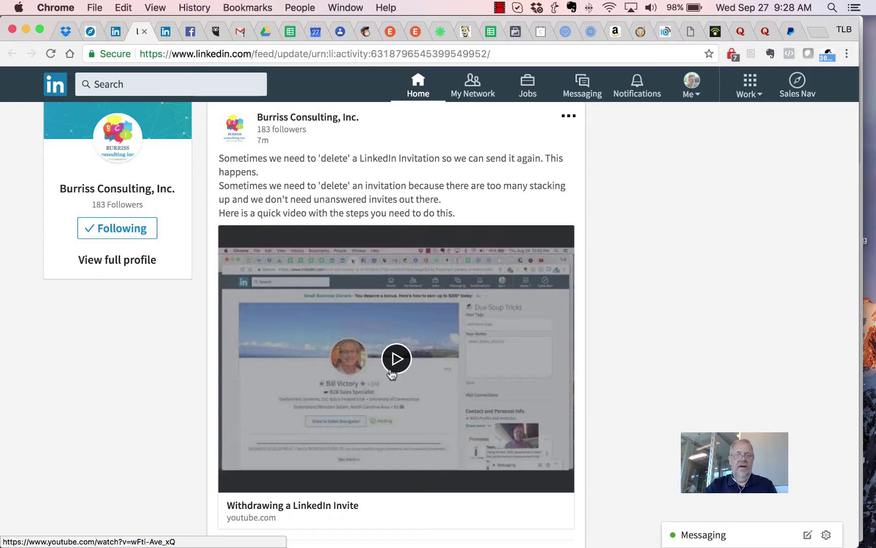
scroll(395, 361, "up", 1)
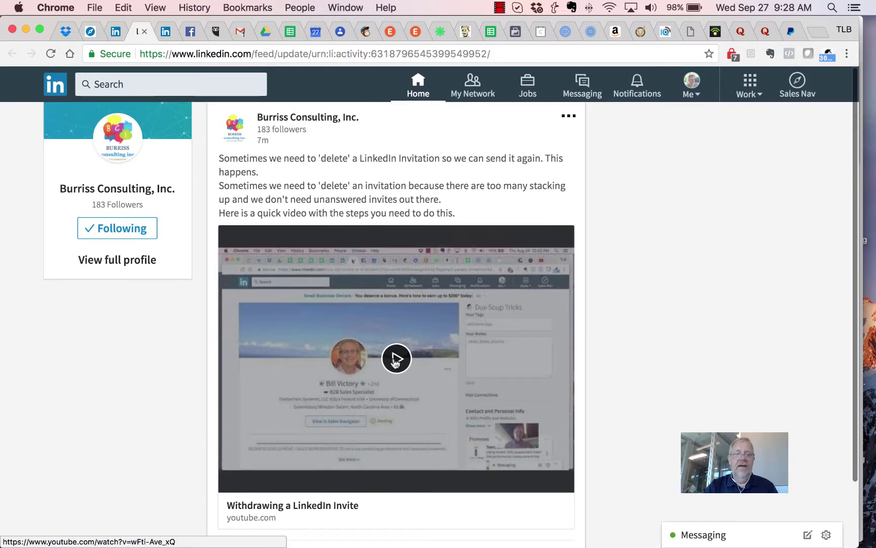
scroll(395, 361, "down", 2)
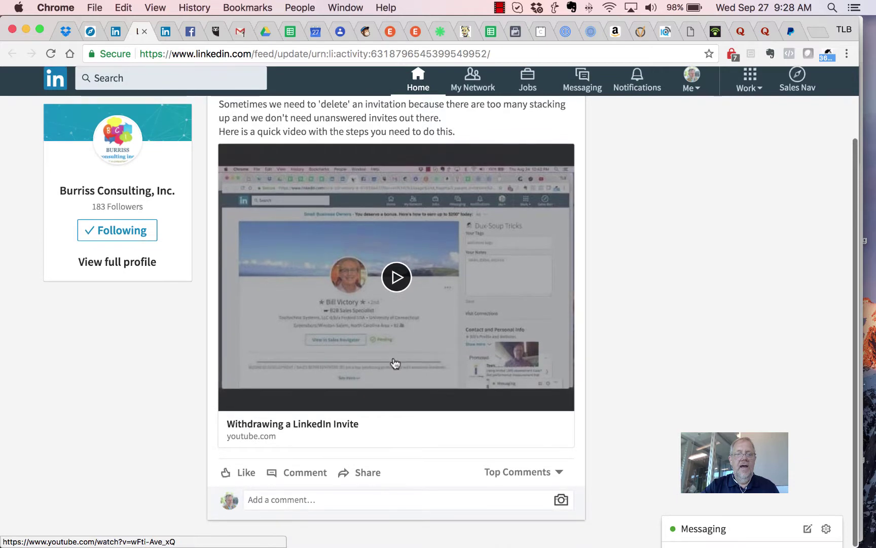
scroll(395, 361, "up", 2)
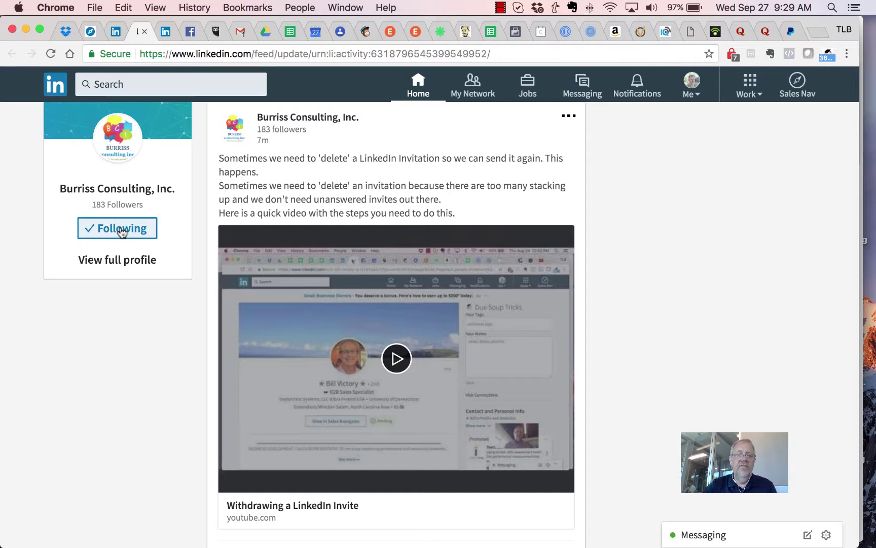
scroll(121, 232, "down", 3)
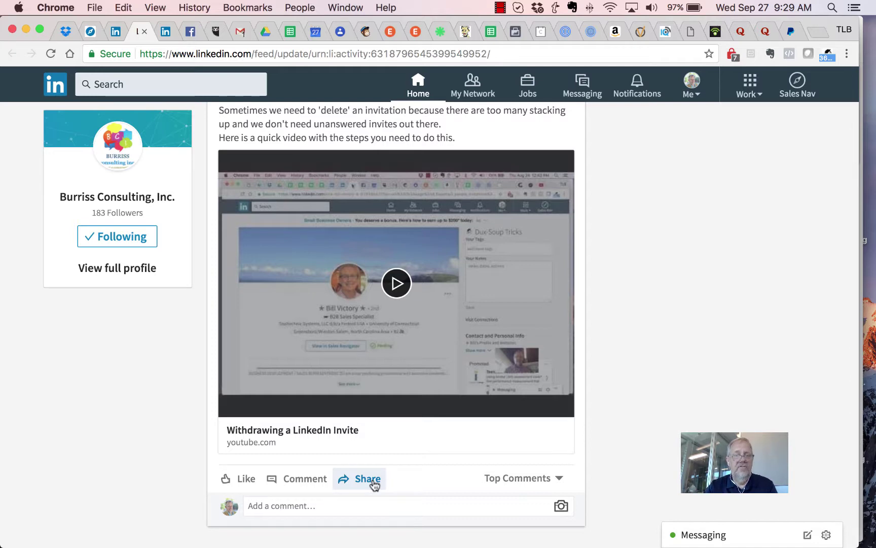
scroll(415, 415, "up", 3)
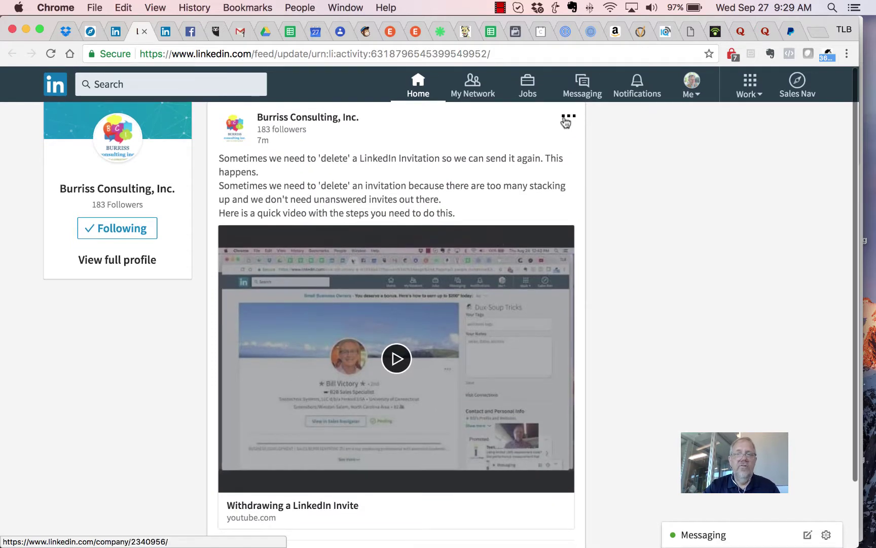
left_click(567, 118)
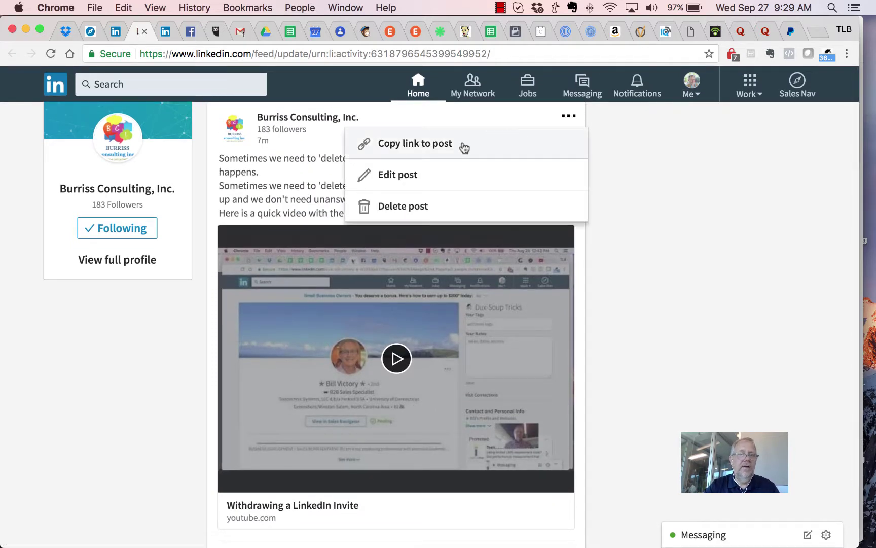